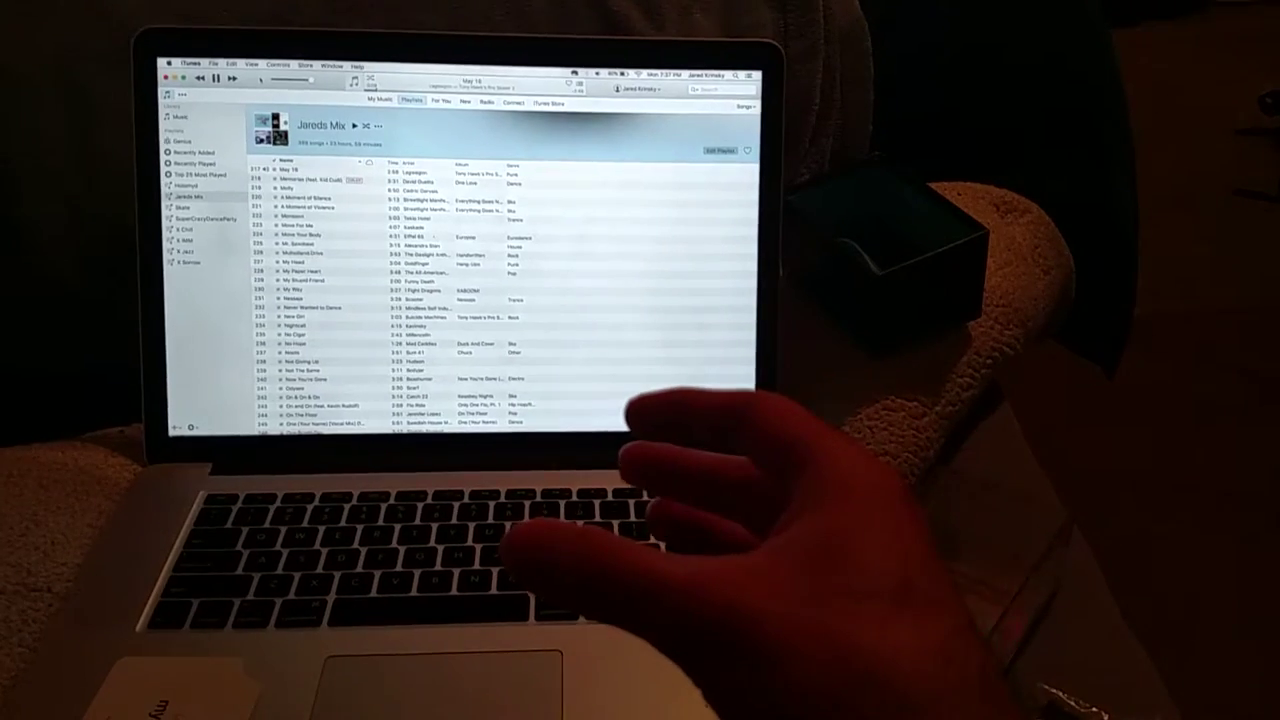
Skip three tracks forward in Jareds Mix with the next-track shortcut (F9), from May 16 to Get Lucky.
{"action": "key", "text": "F9"}
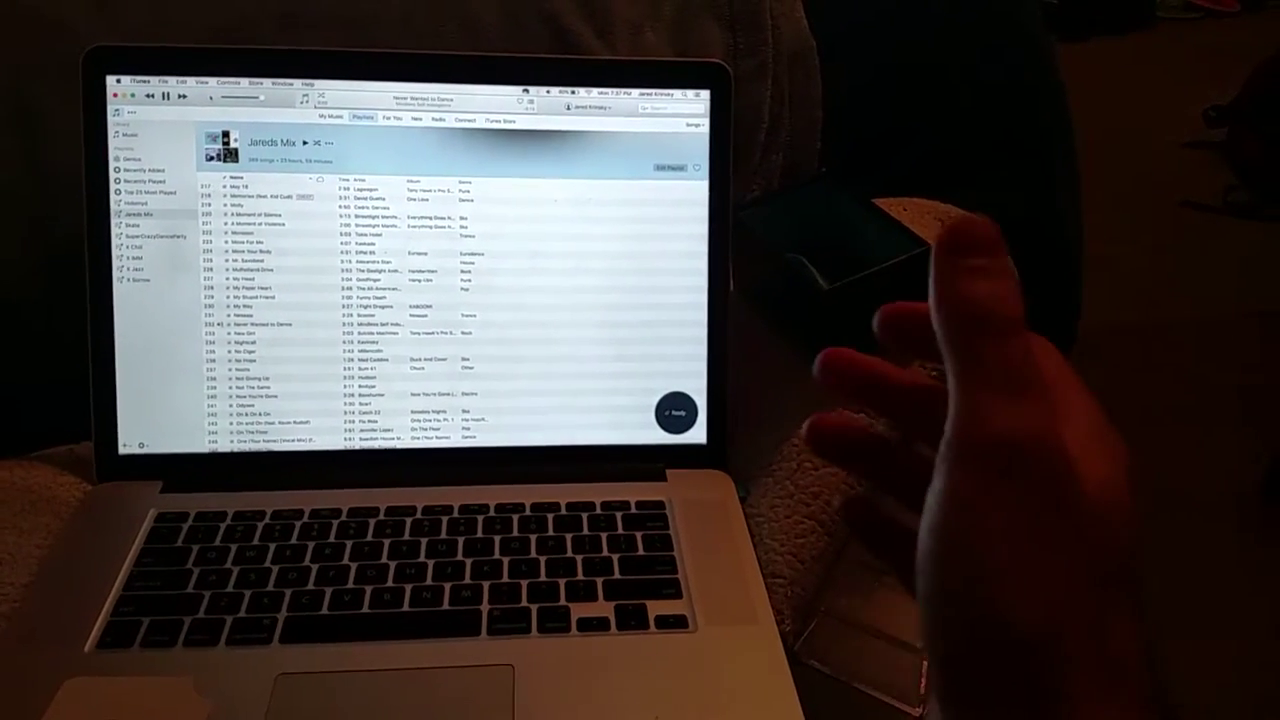
{"action": "key", "text": "F9"}
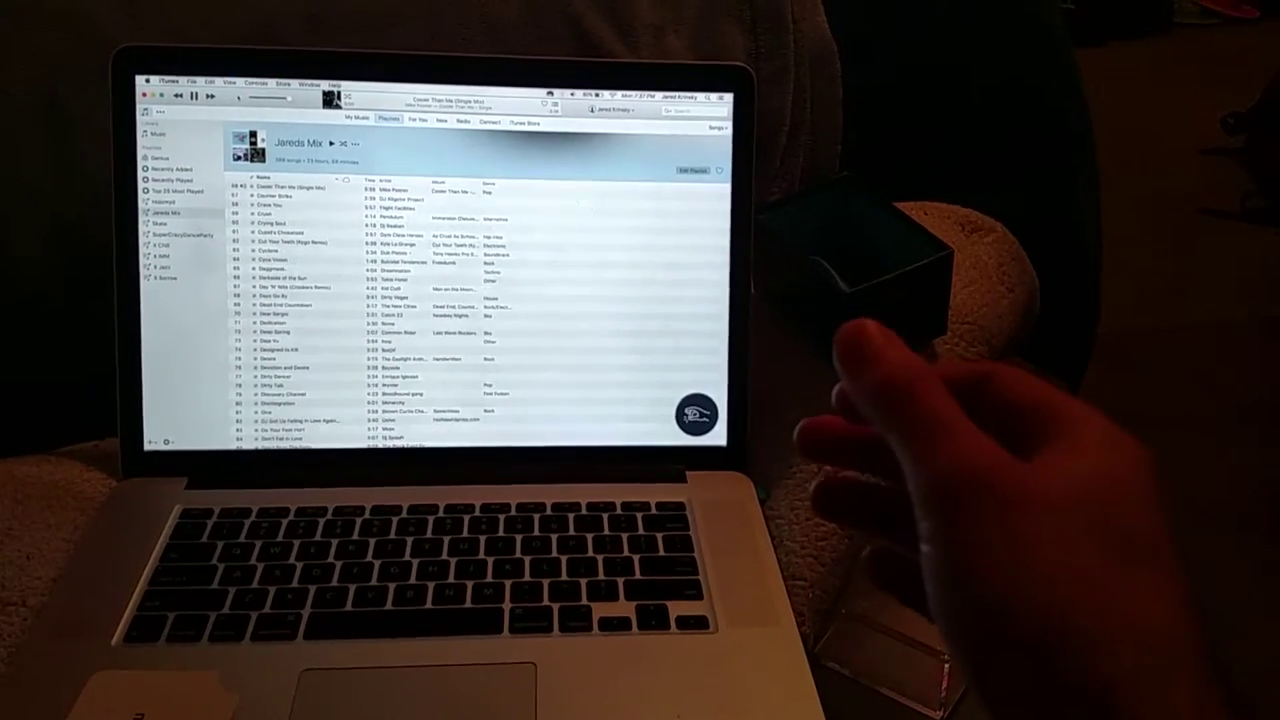
{"action": "key", "text": "F9"}
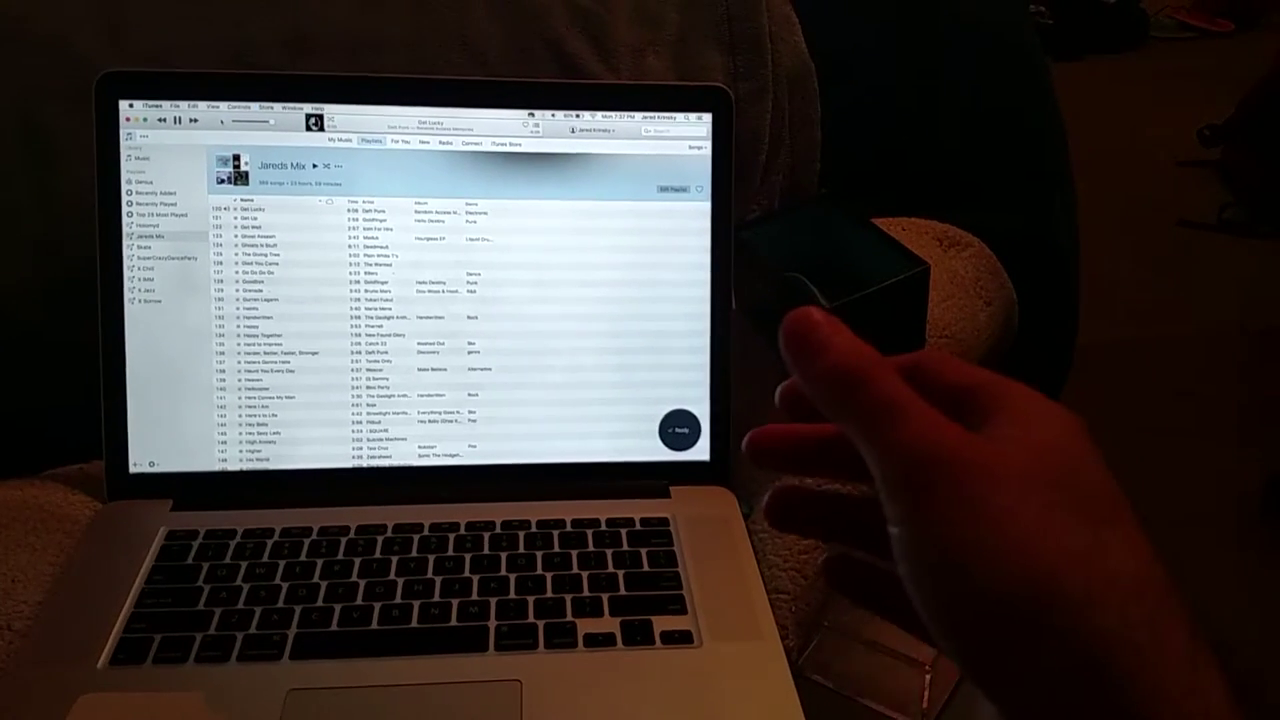